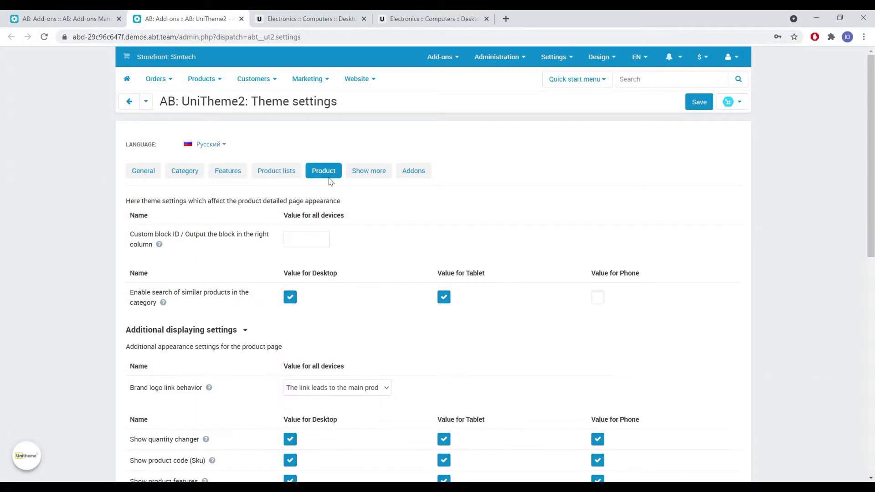
pyautogui.scroll(-1, 287, 183)
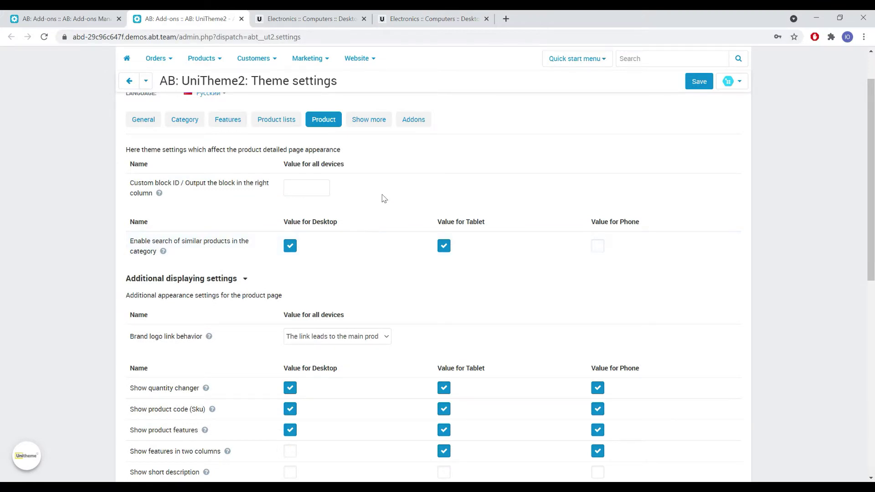
# - Find desktops similar to the ASUS CP6130 by its Intel GPU and 1TB storage features
pyautogui.click(324, 20)
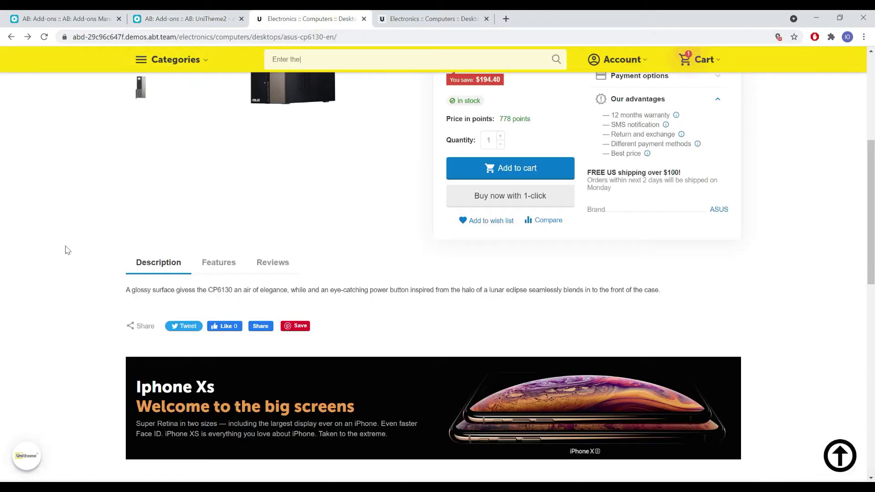
pyautogui.click(212, 265)
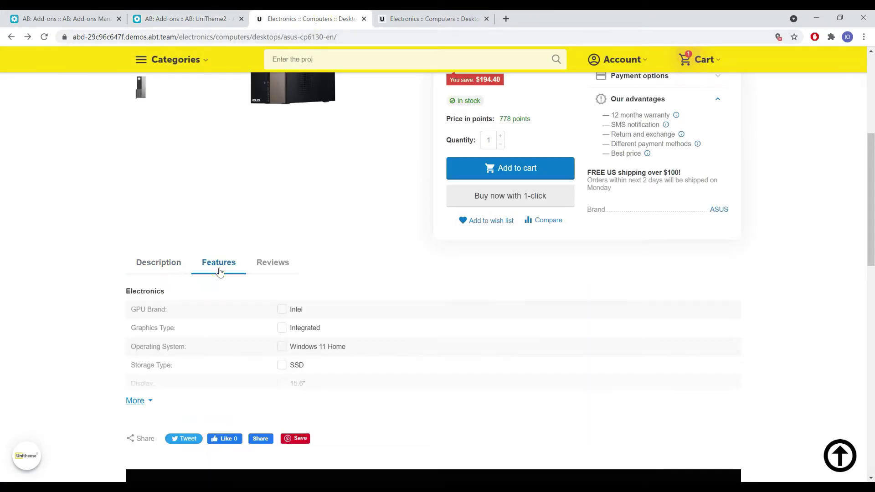
pyautogui.click(136, 402)
pyautogui.click(280, 310)
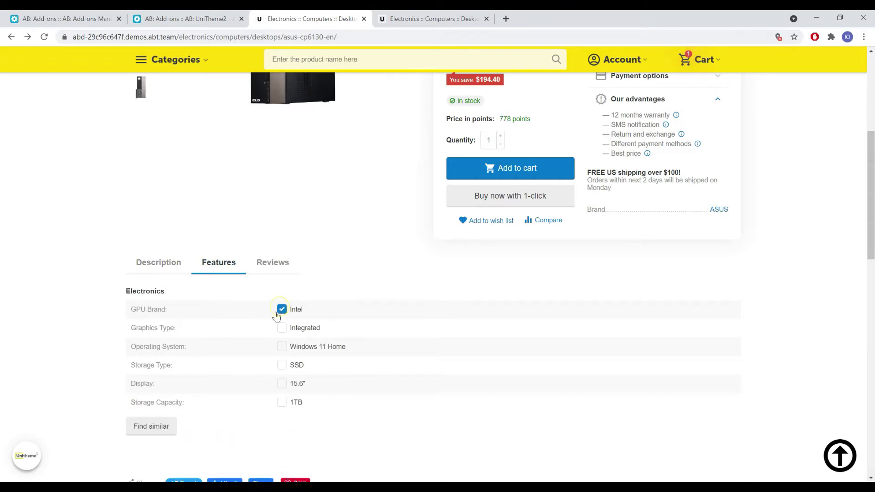
pyautogui.click(282, 404)
pyautogui.click(150, 434)
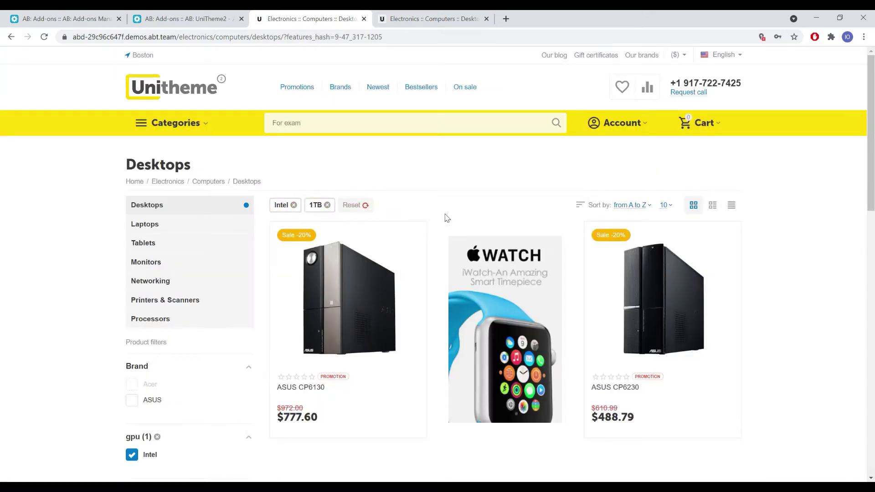
pyautogui.click(189, 16)
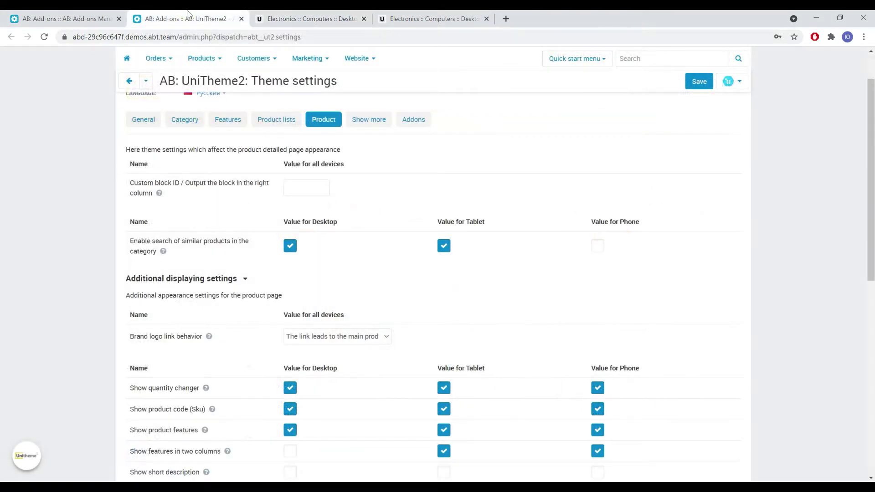
pyautogui.scroll(-1, 103, 218)
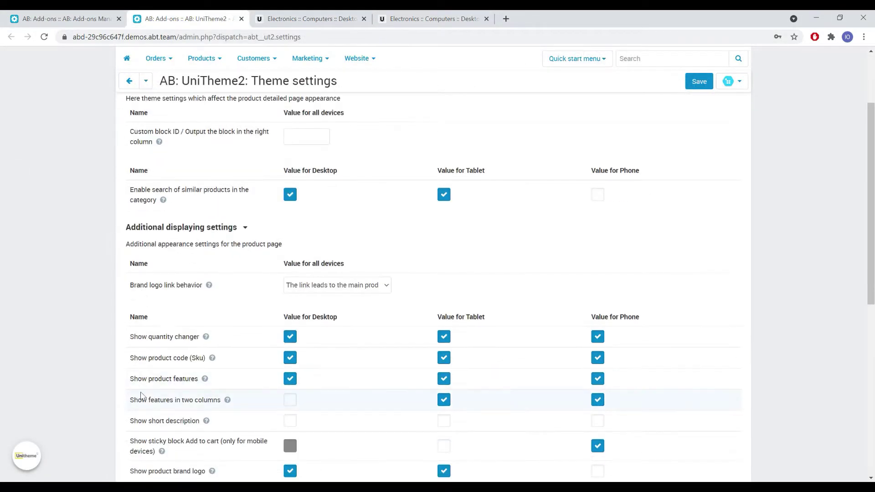
# - Save two-column features for desktop, then check the ASUS CP6130 Features tab on the storefront
pyautogui.click(290, 400)
pyautogui.click(701, 85)
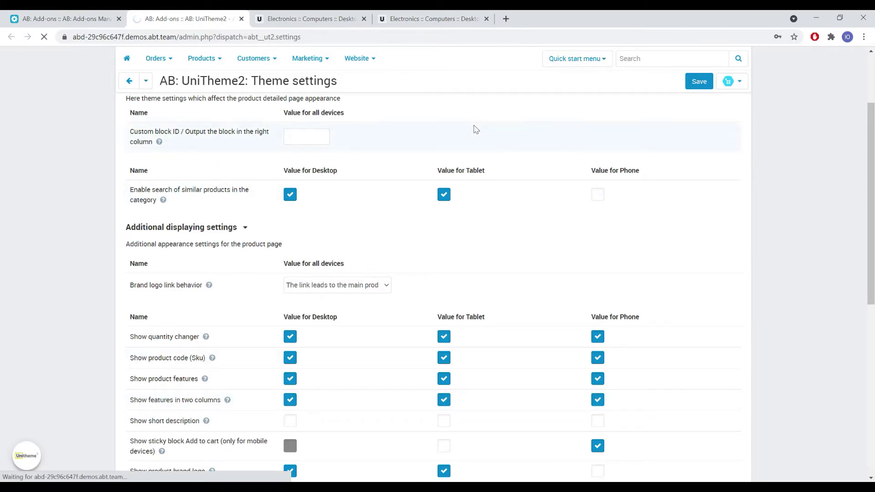
pyautogui.click(311, 18)
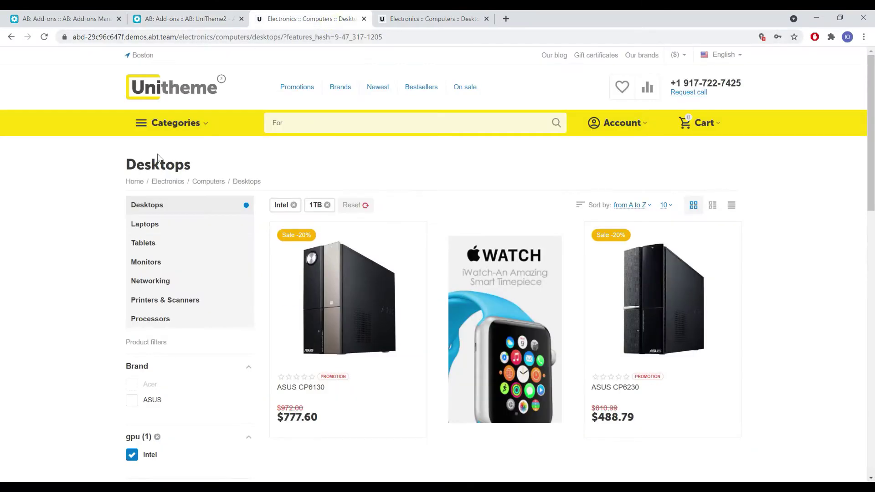
pyautogui.click(340, 298)
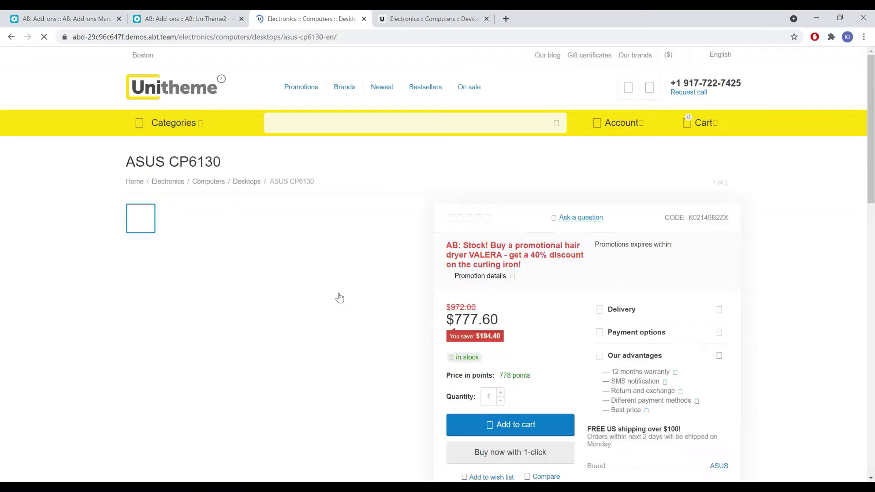
pyautogui.scroll(-3, 337, 297)
pyautogui.click(206, 370)
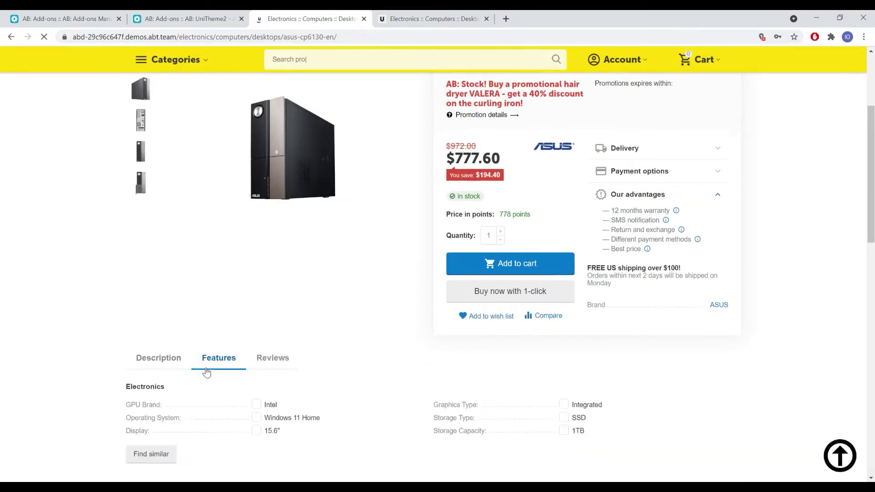
pyautogui.scroll(-2, 205, 373)
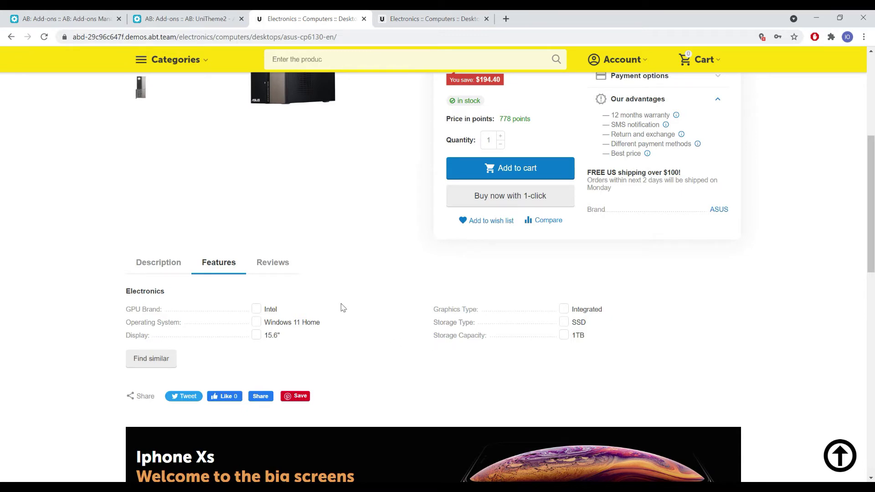
pyautogui.scroll(4, 341, 309)
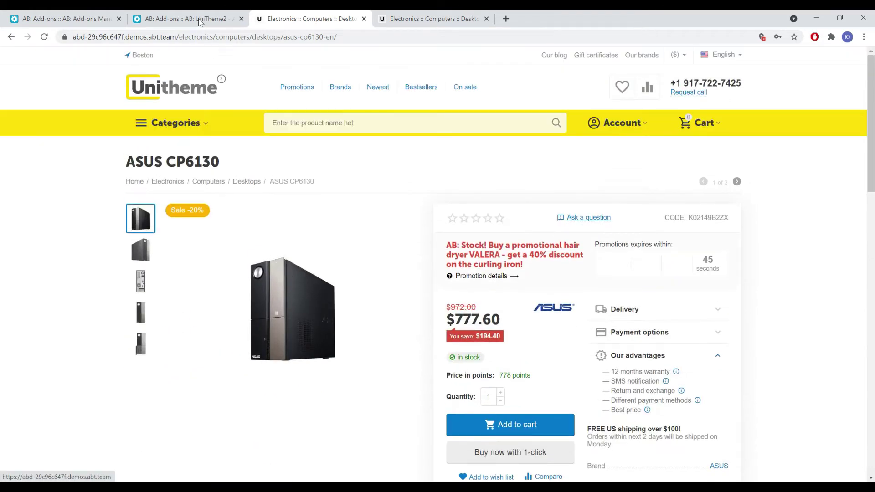
pyautogui.click(199, 19)
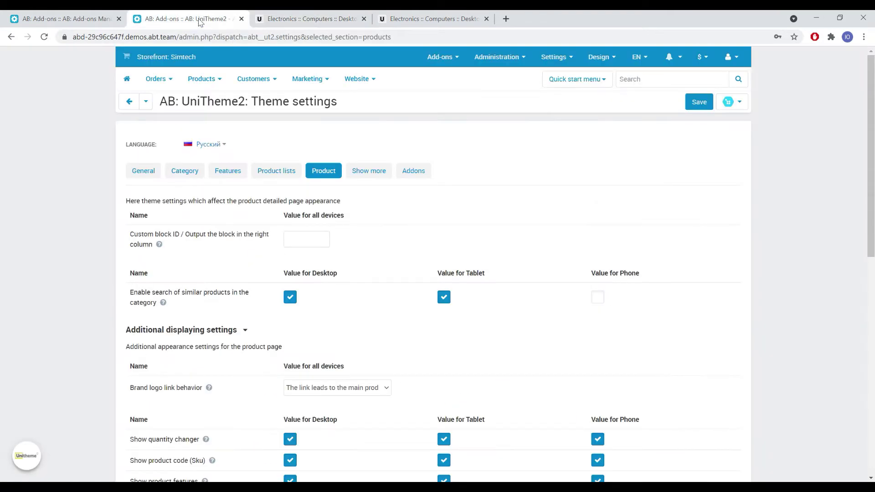
# - Save 'Show price at the top' for product lists, then view the storefront Desktops listing
pyautogui.click(276, 170)
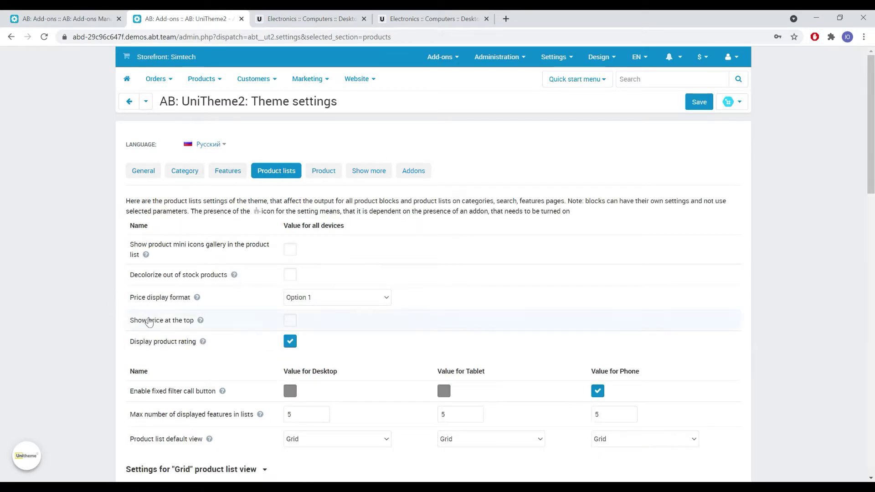
pyautogui.click(289, 321)
pyautogui.click(699, 103)
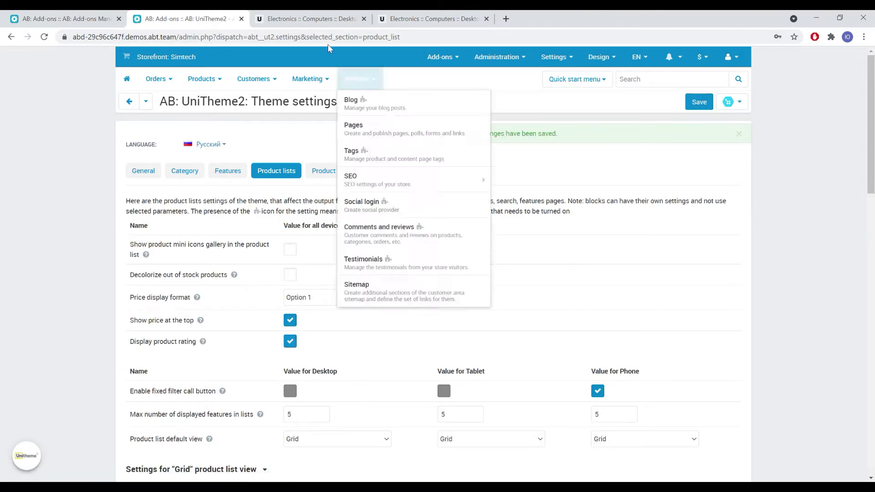
pyautogui.click(315, 18)
pyautogui.click(252, 186)
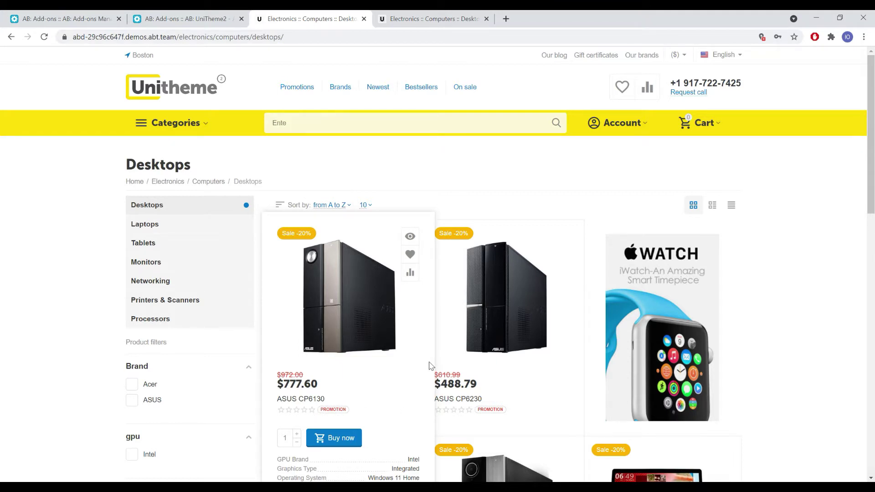
# - Enable wish list and comparison list in compact product lists on phones, and save
pyautogui.click(216, 21)
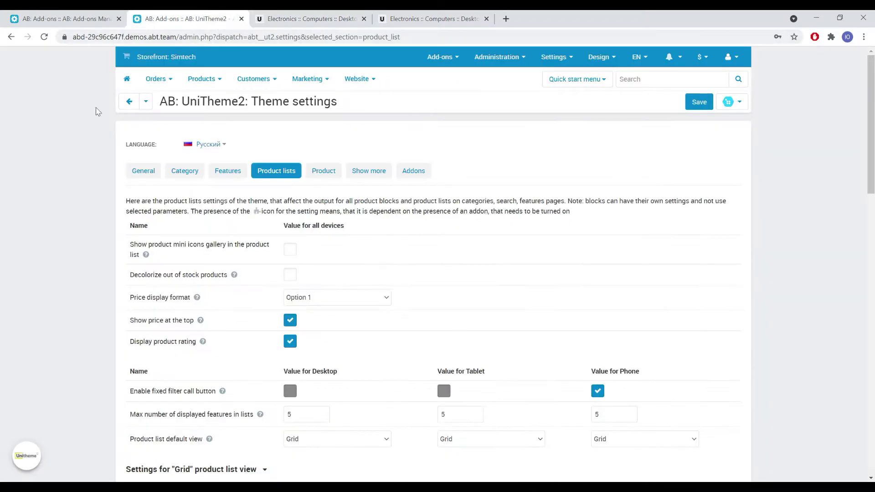
pyautogui.scroll(-2, 43, 265)
pyautogui.scroll(-4, 43, 266)
pyautogui.scroll(-3, 42, 265)
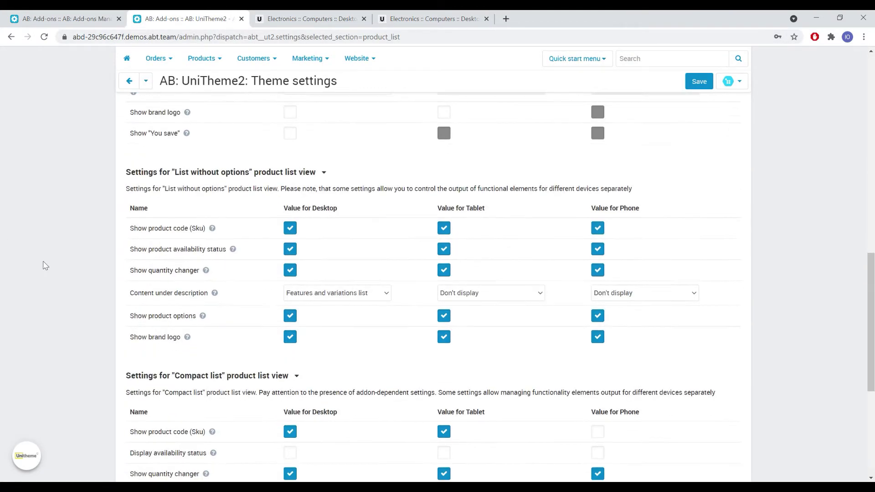
pyautogui.scroll(-2, 89, 251)
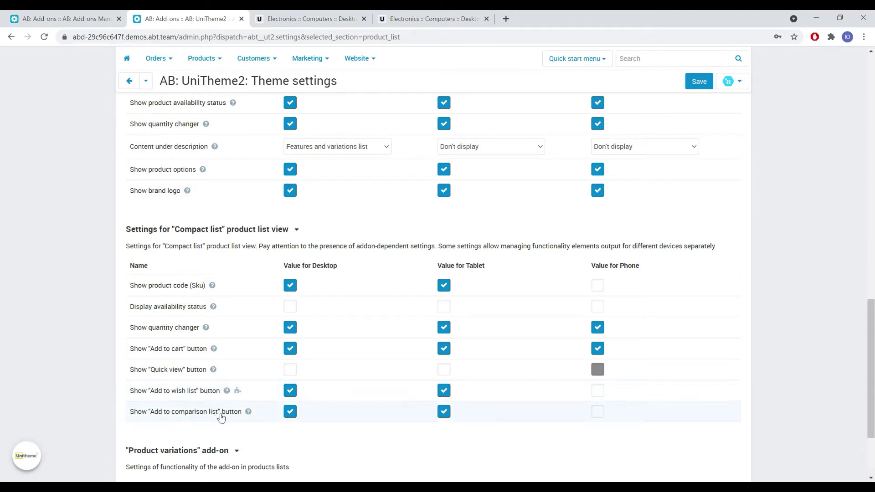
pyautogui.click(598, 391)
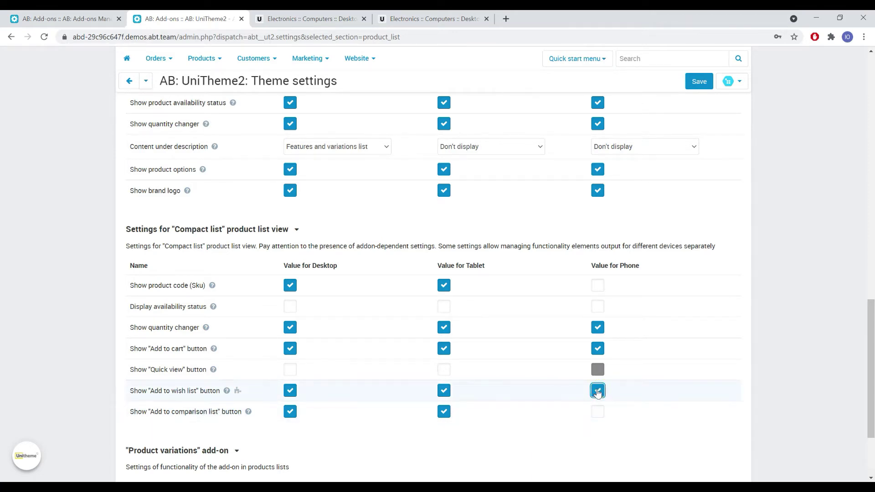
pyautogui.click(599, 412)
pyautogui.click(712, 86)
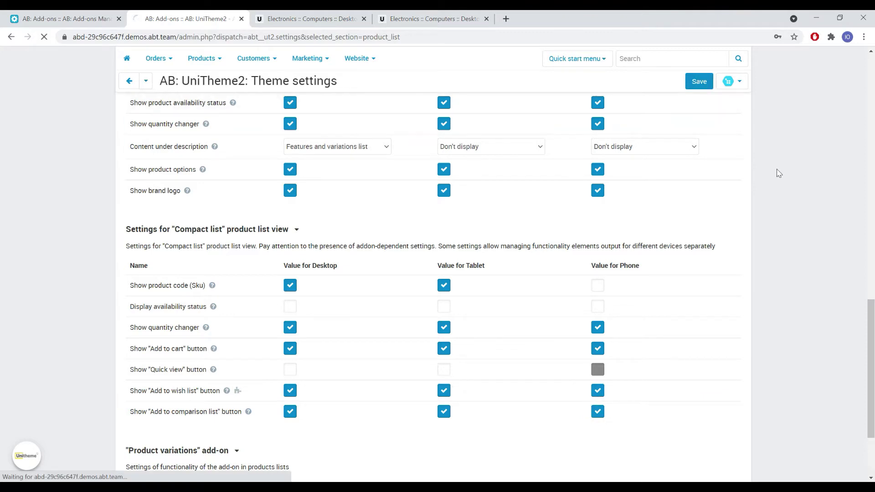
# - Show mobile Desktops as a list and open the ASUS CP6130 extra-actions menu
pyautogui.click(431, 19)
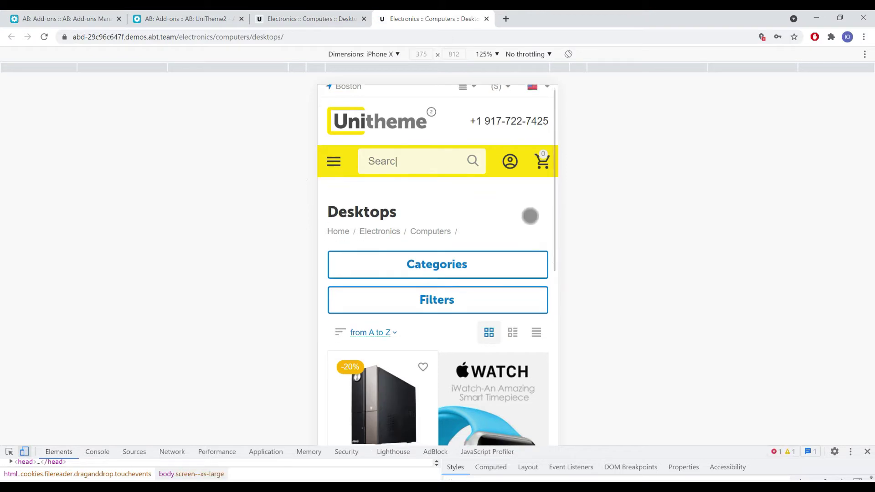
pyautogui.scroll(-3, 527, 215)
pyautogui.click(538, 149)
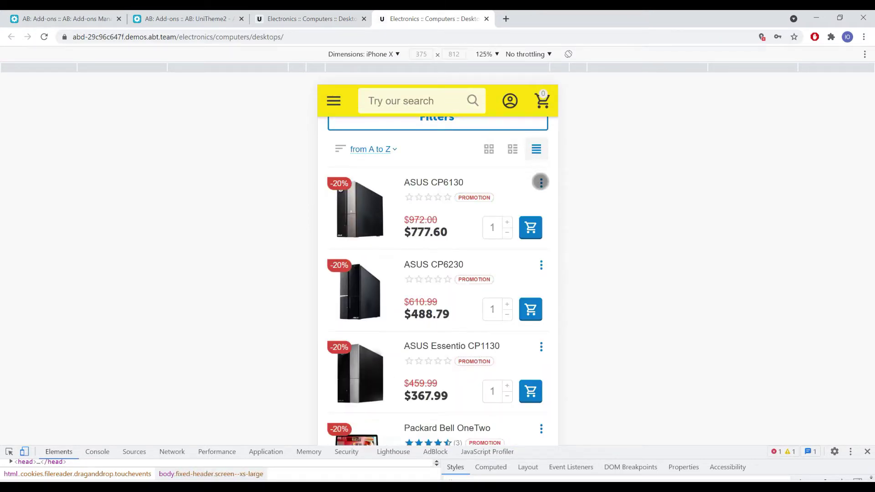
pyautogui.click(540, 185)
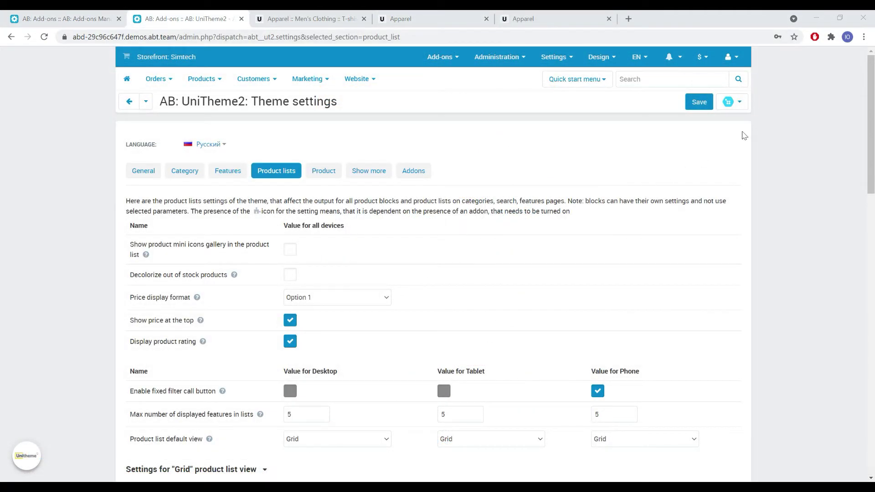
# - Select the Default.less (Simtech) style in Color scheme settings, opened in a new tab
pyautogui.click(739, 105)
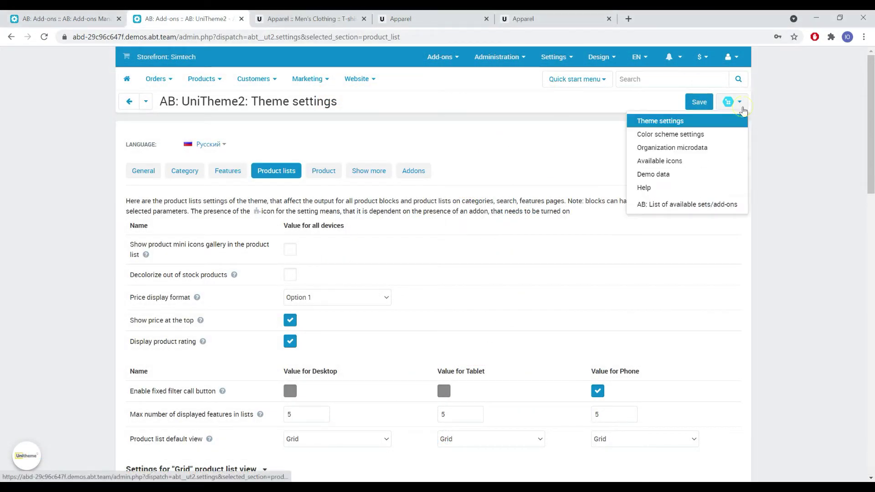
pyautogui.middleClick(715, 136)
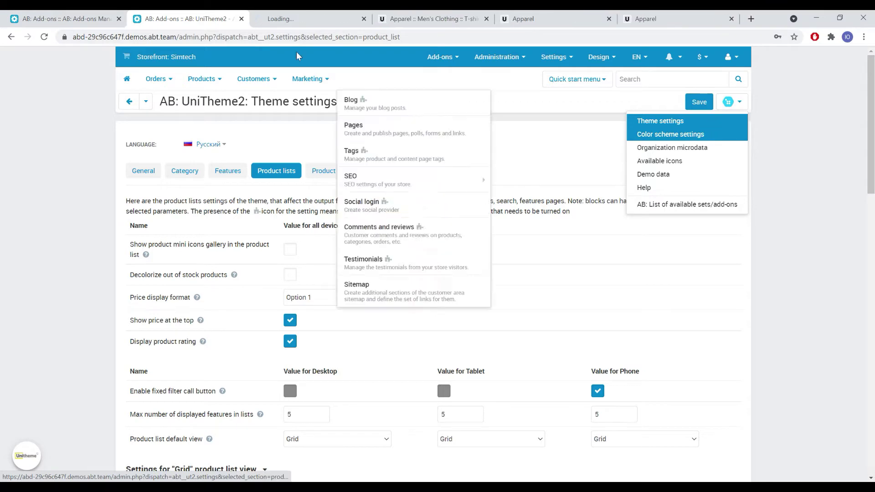
pyautogui.click(290, 15)
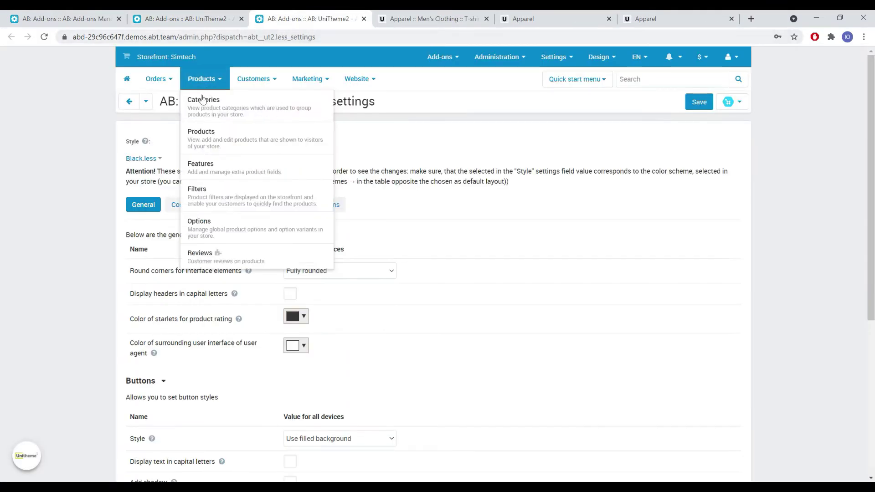
pyautogui.click(154, 159)
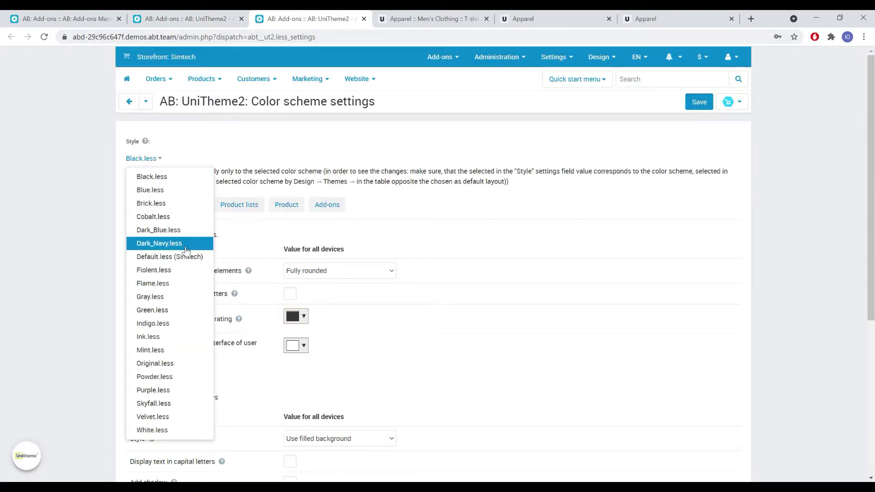
pyautogui.click(192, 263)
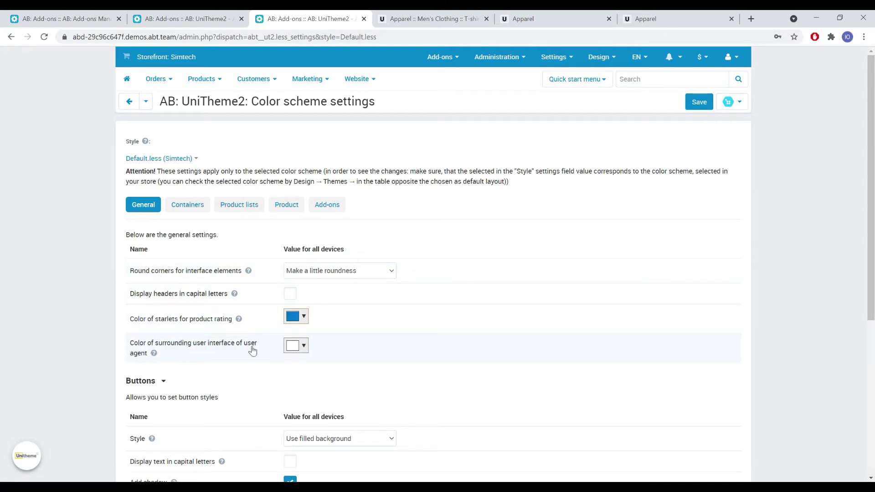
# - Set 'Color of surrounding user interface' to #ffde03 and save the colour scheme
pyautogui.click(301, 348)
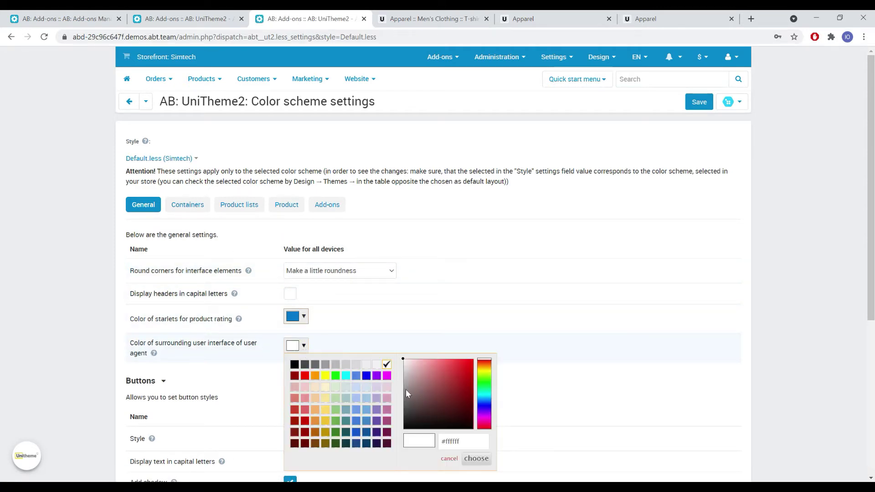
pyautogui.doubleClick(469, 438)
pyautogui.write('#ffde03')
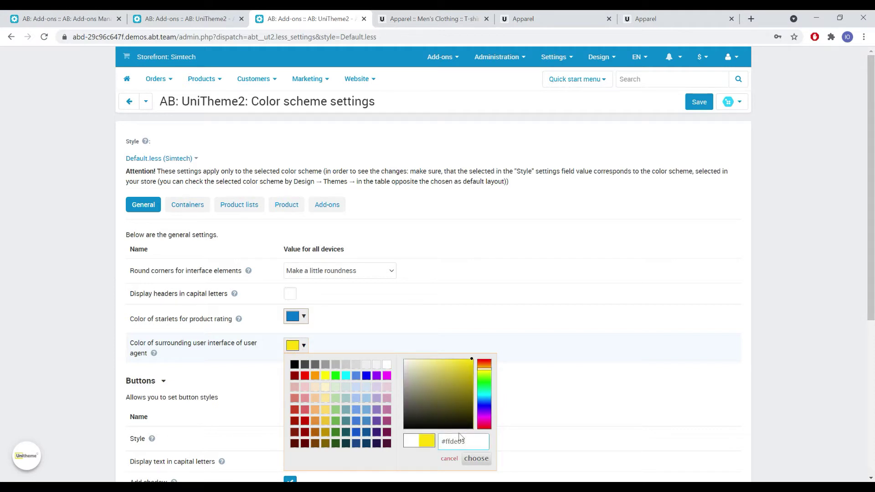
pyautogui.click(477, 459)
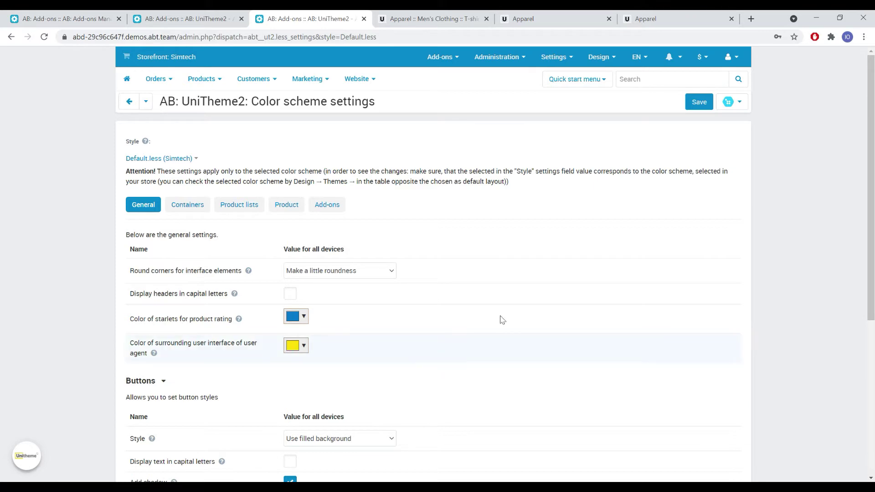
pyautogui.click(699, 101)
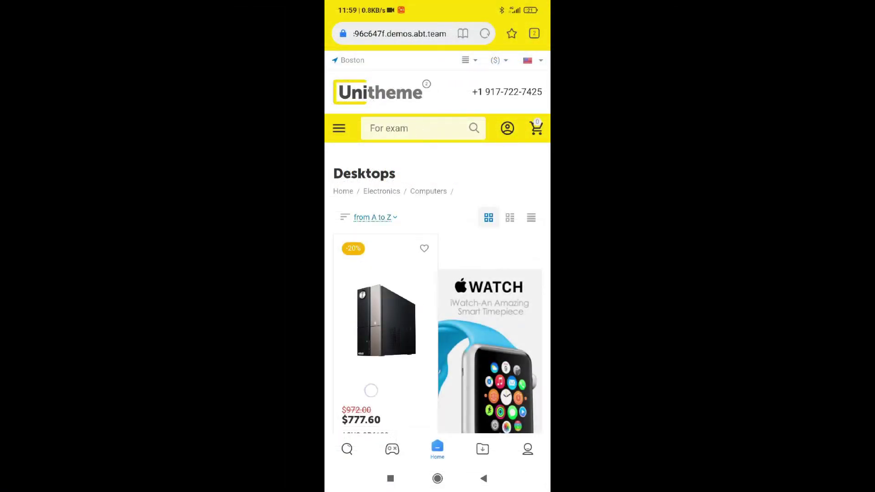
pyautogui.scroll(-5, 437, 274)
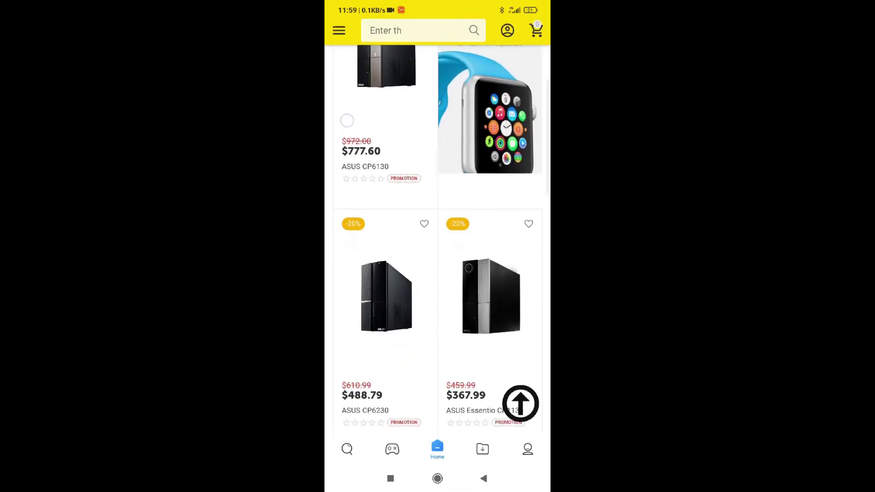
pyautogui.scroll(5, 437, 273)
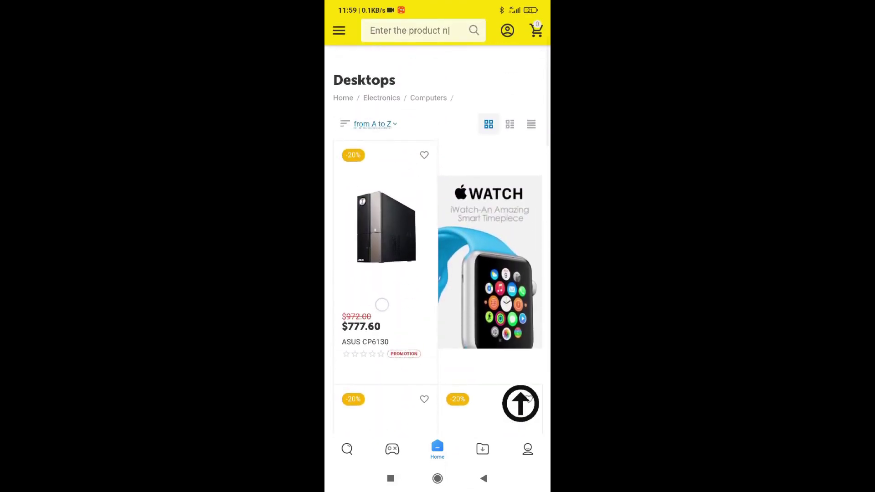
pyautogui.scroll(1, 380, 386)
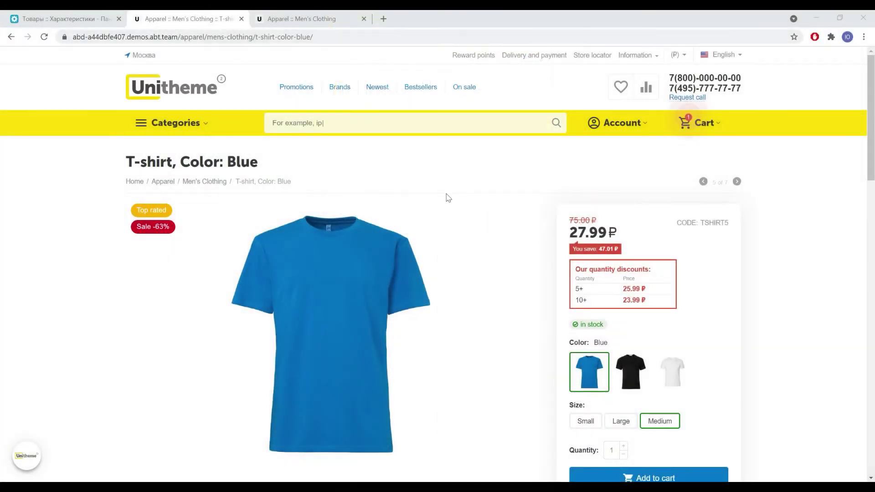
pyautogui.scroll(-4, 472, 208)
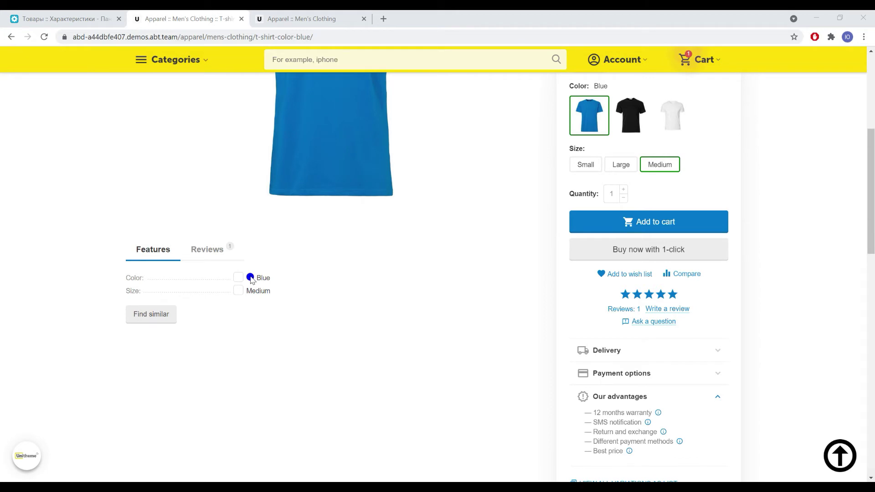
# - Switch to the black T-shirt, check its 3.5 review rating, then go to Men's Clothing
pyautogui.click(630, 119)
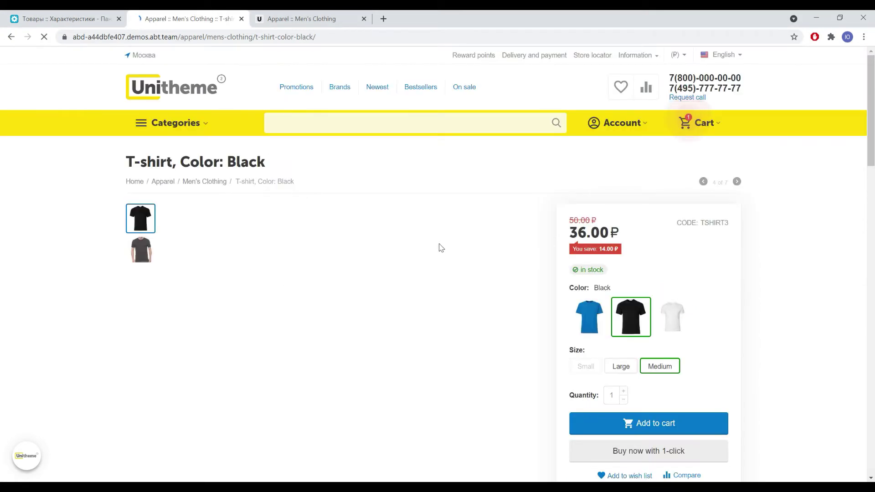
pyautogui.scroll(-3, 438, 248)
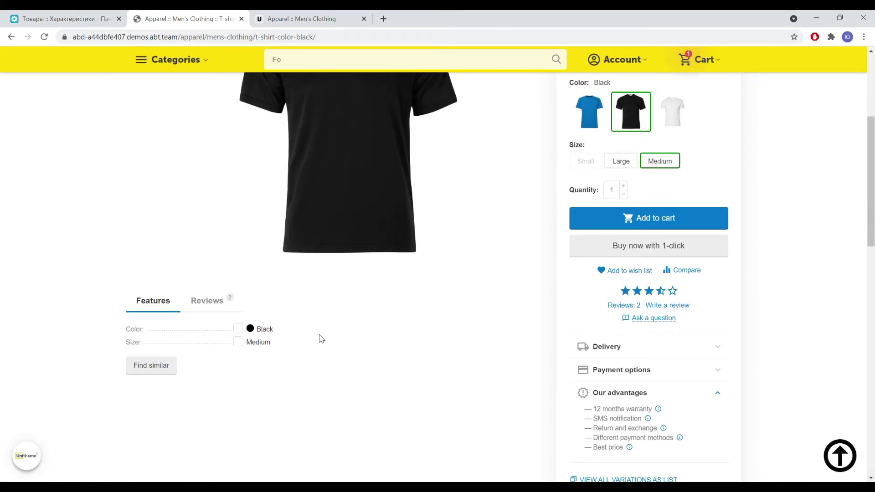
pyautogui.click(232, 304)
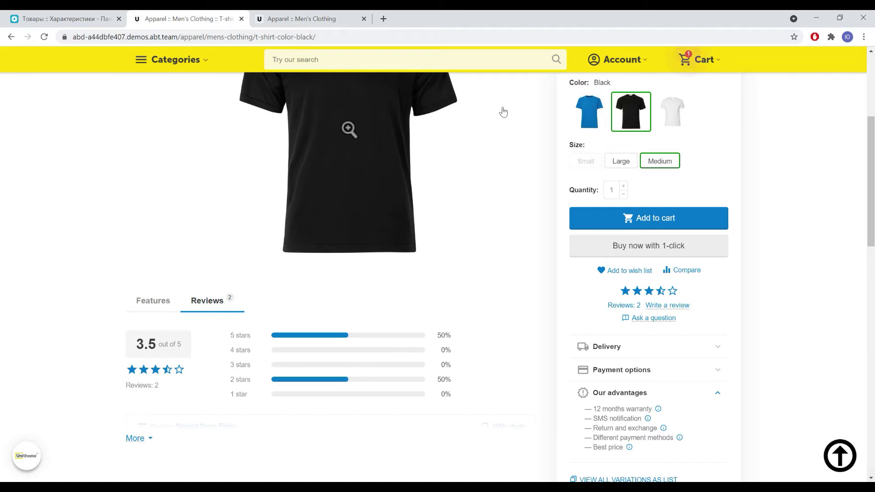
pyautogui.click(304, 19)
pyautogui.scroll(-2, 67, 263)
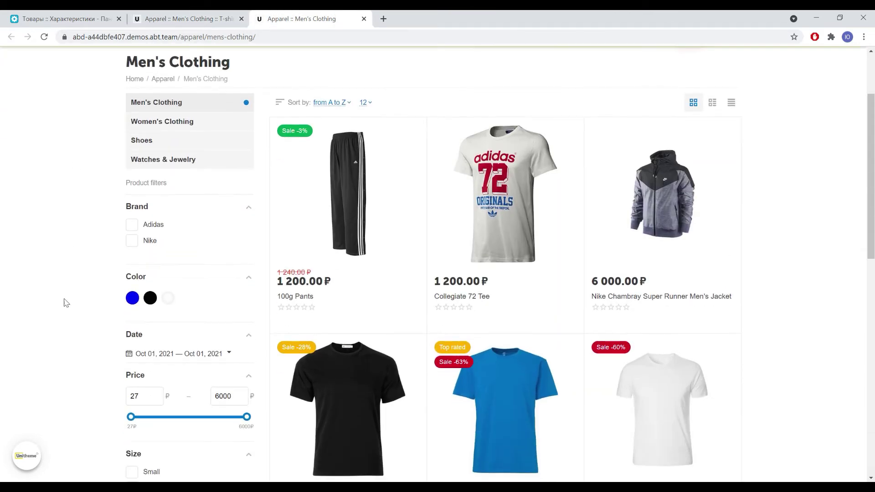
pyautogui.click(230, 354)
pyautogui.scroll(-1, 308, 377)
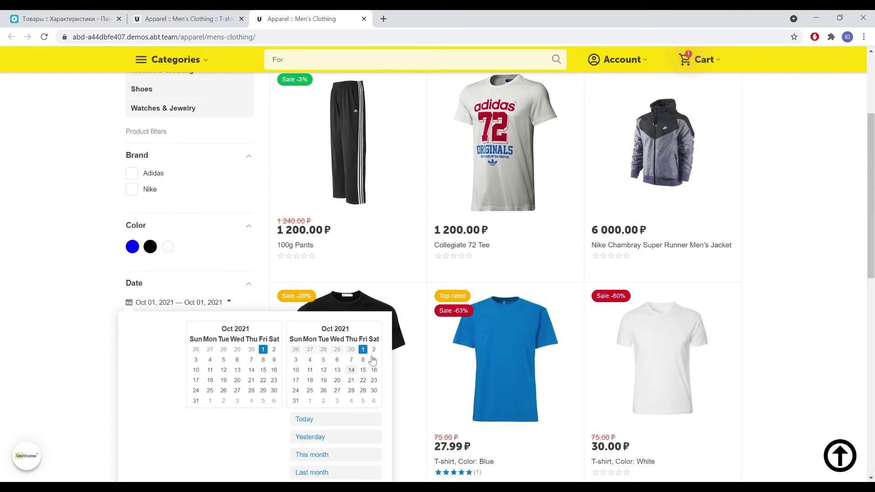
# - Apply the Men's Clothing date filter for 10/01/2021 — 10/02/2021
pyautogui.click(374, 350)
pyautogui.scroll(-2, 364, 395)
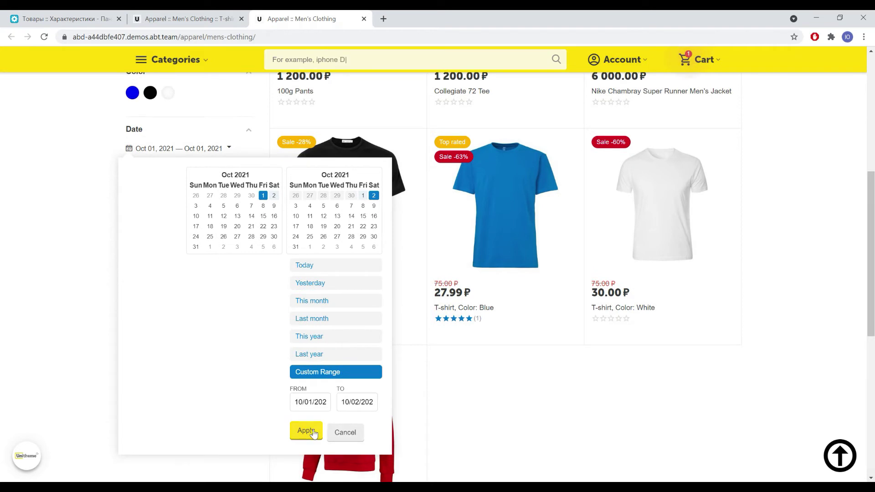
pyautogui.click(306, 431)
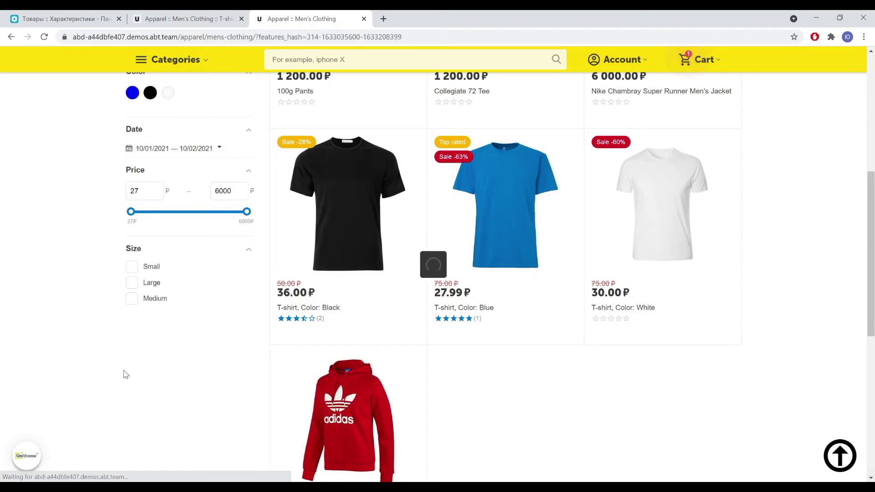
pyautogui.scroll(2, 234, 387)
pyautogui.scroll(2, 235, 387)
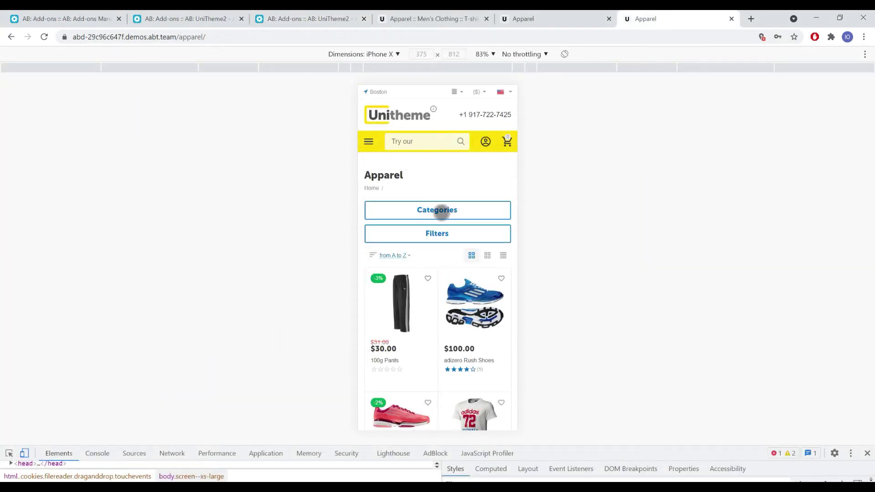
# - Filter phone-view Apparel to This month's dates, leaving only the Collegiate 72 Tee
pyautogui.click(436, 236)
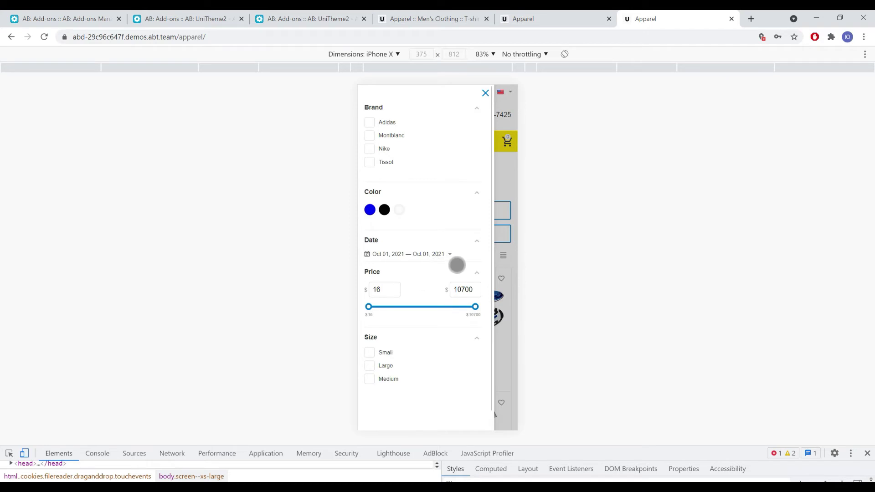
pyautogui.click(448, 254)
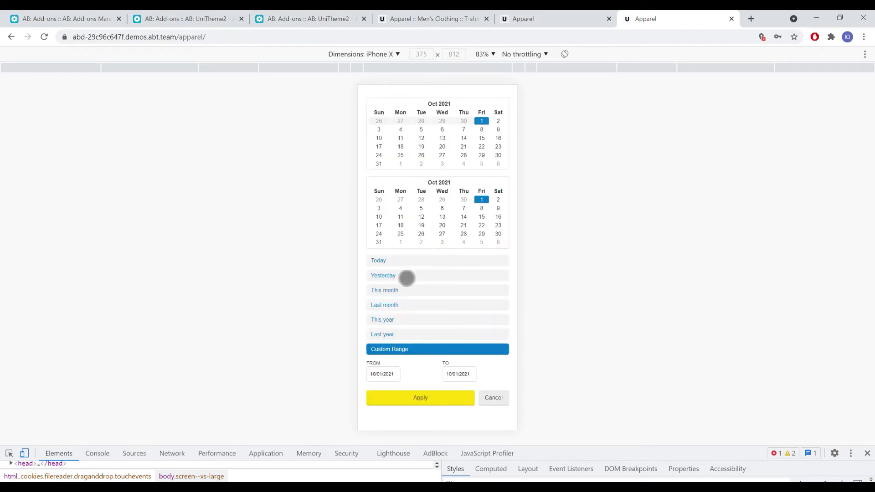
pyautogui.click(401, 289)
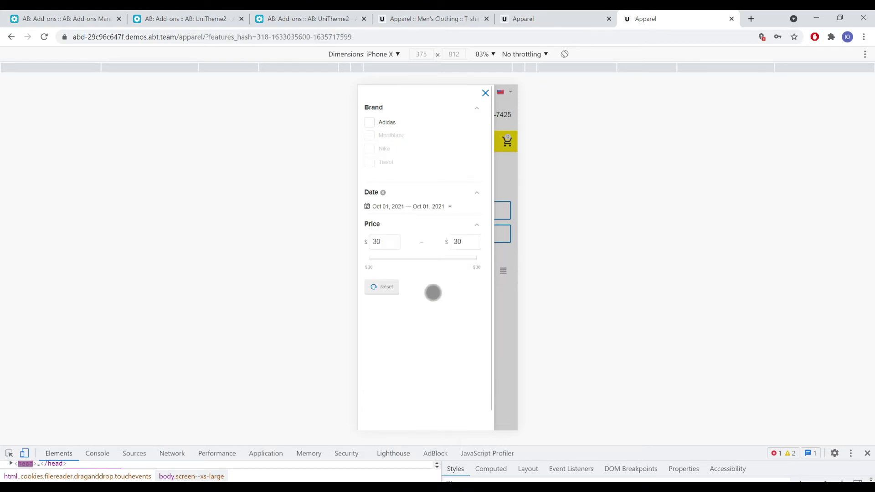
pyautogui.click(505, 279)
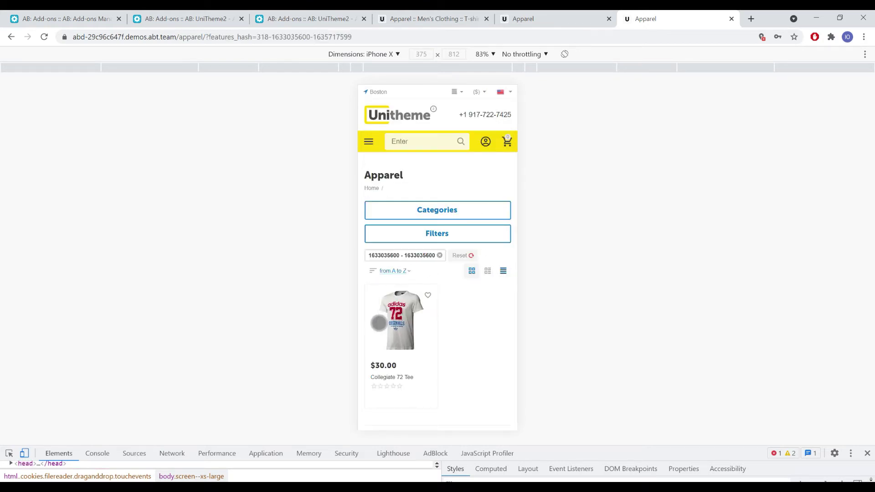
pyautogui.scroll(-1, 490, 356)
pyautogui.scroll(-1, 492, 355)
pyautogui.scroll(2, 493, 355)
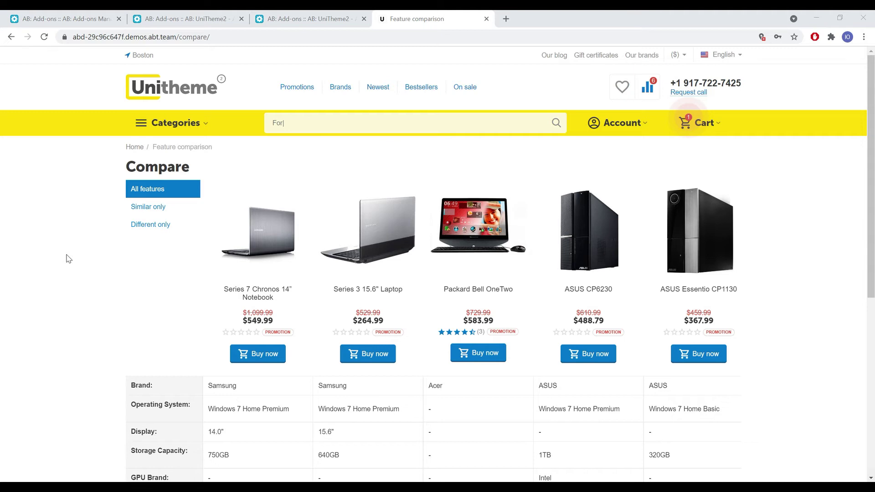
pyautogui.scroll(-2, 66, 258)
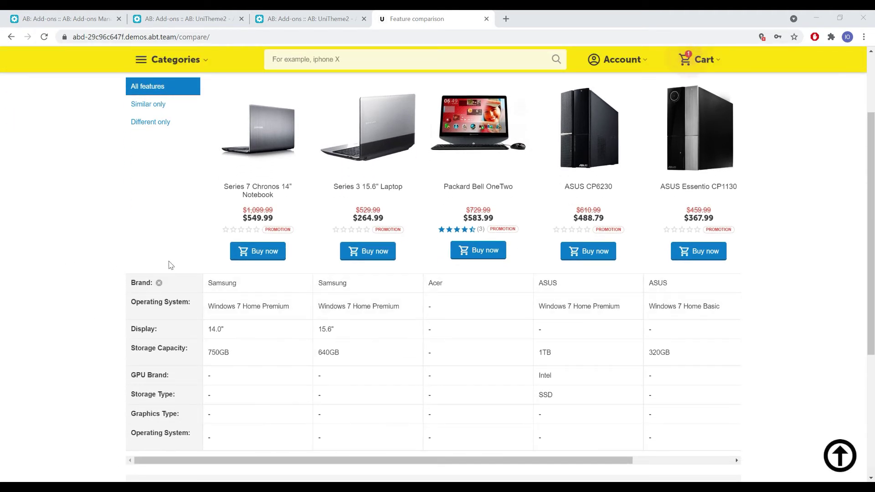
pyautogui.scroll(-1, 101, 441)
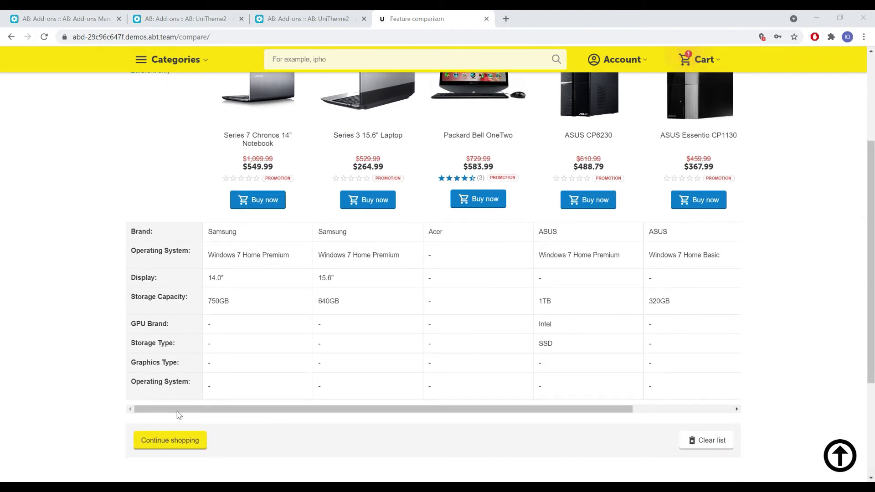
pyautogui.moveTo(214, 409)
pyautogui.mouseDown()
pyautogui.moveTo(348, 415)
pyautogui.moveTo(189, 419)
pyautogui.moveTo(375, 415)
pyautogui.mouseUp()
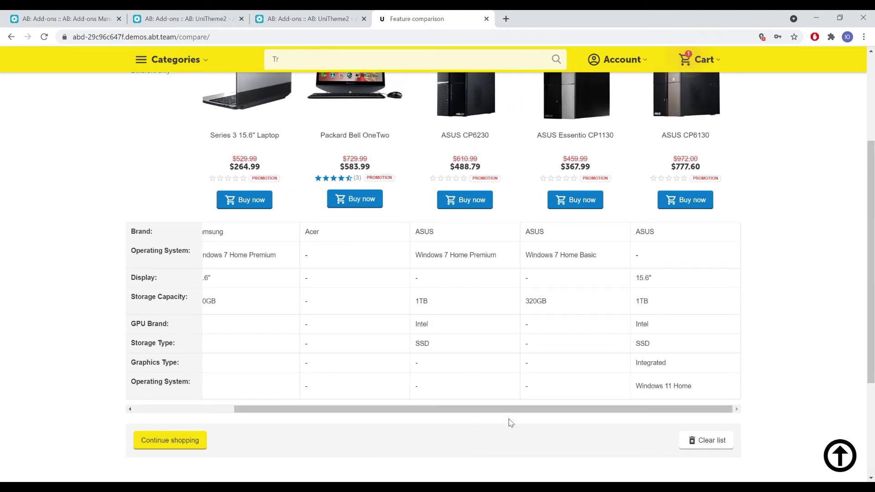
pyautogui.scroll(5, 764, 422)
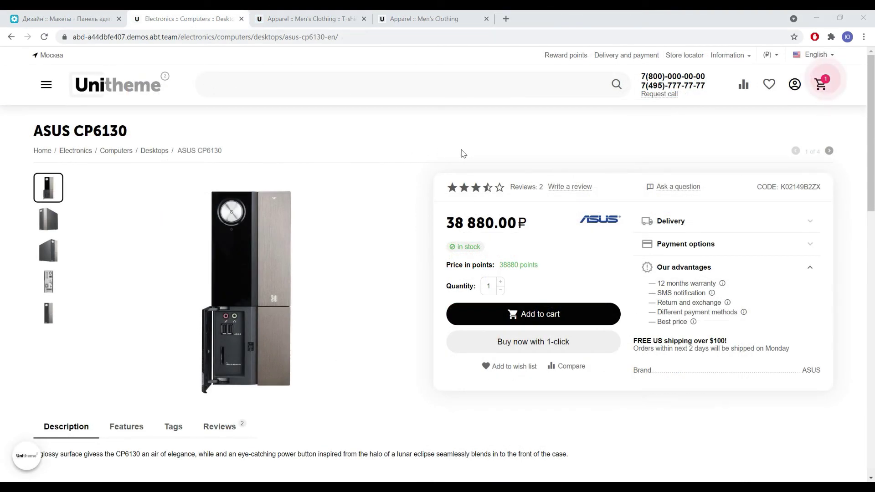
pyautogui.click(796, 87)
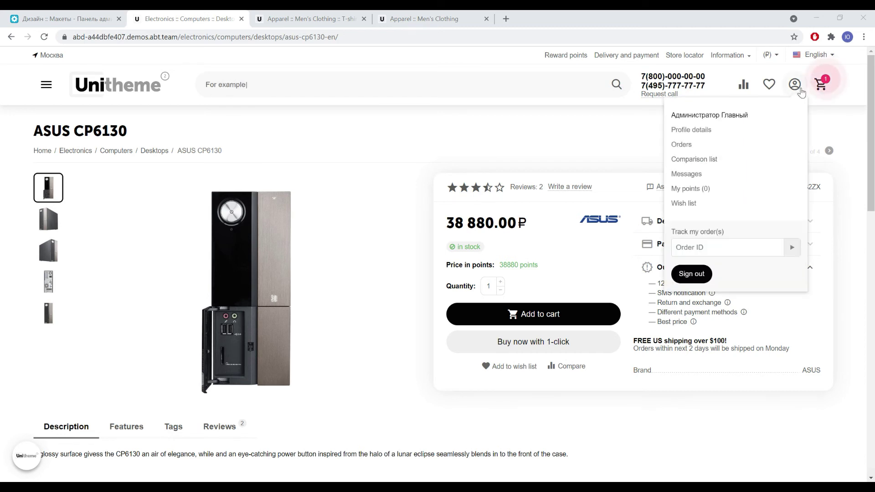
pyautogui.click(819, 87)
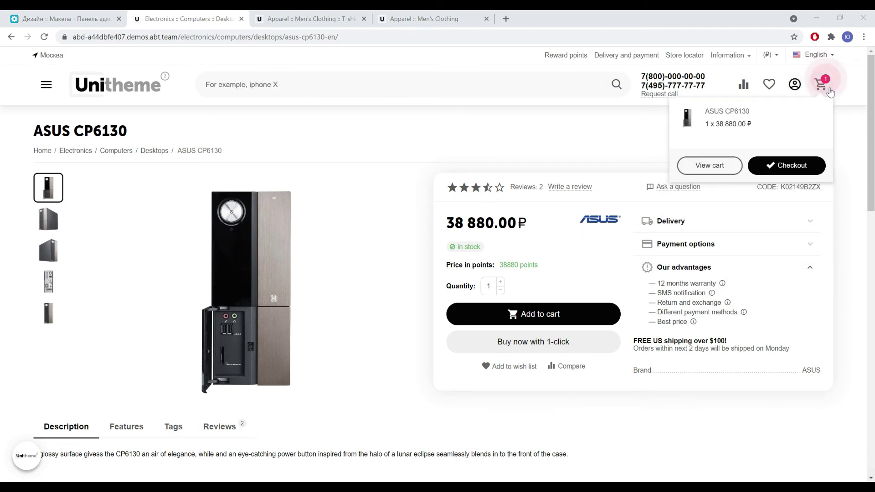
pyautogui.click(853, 131)
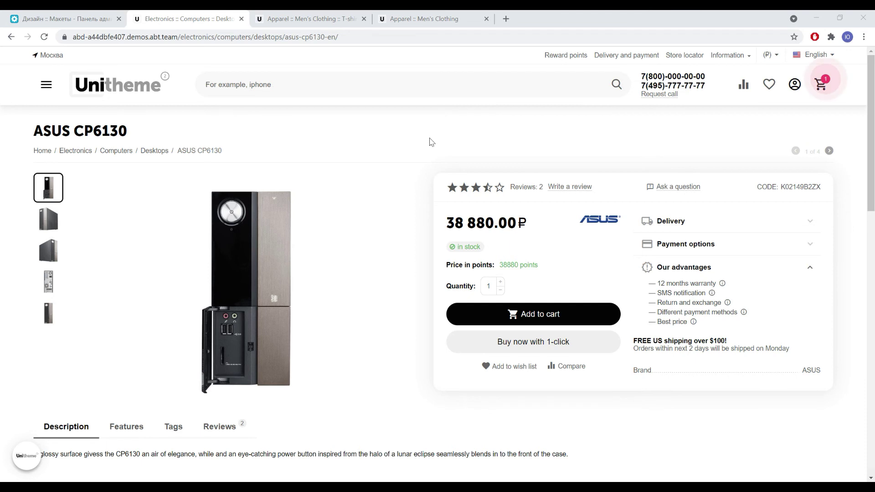
pyautogui.scroll(-2, 380, 212)
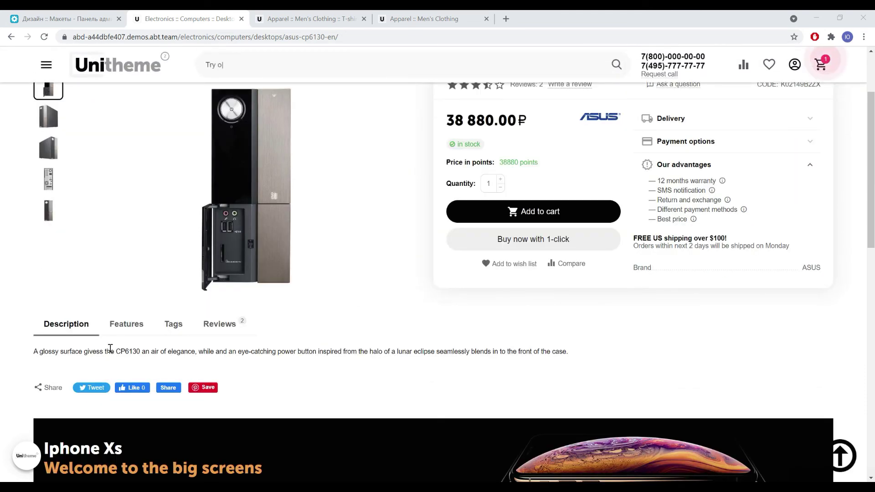
pyautogui.click(119, 332)
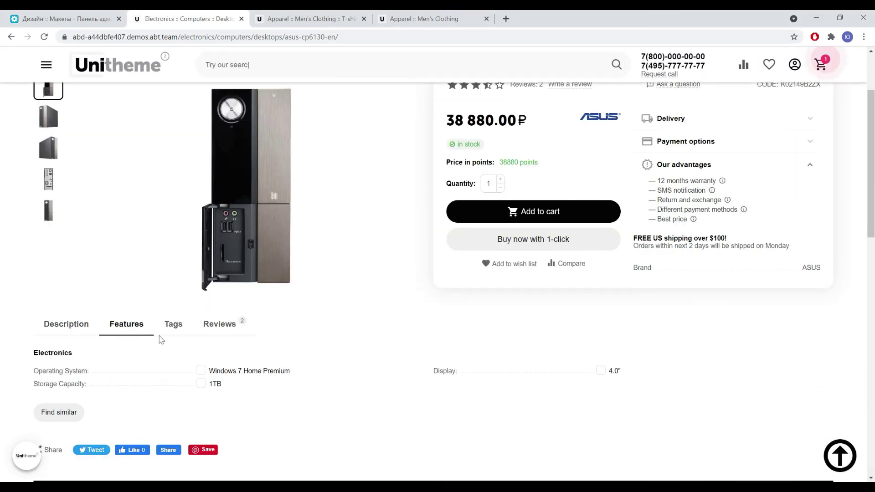
pyautogui.click(184, 334)
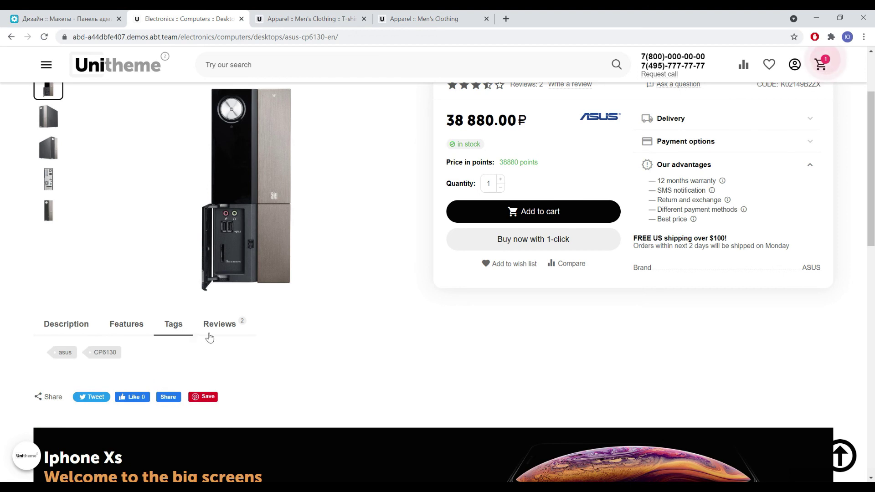
pyautogui.click(219, 335)
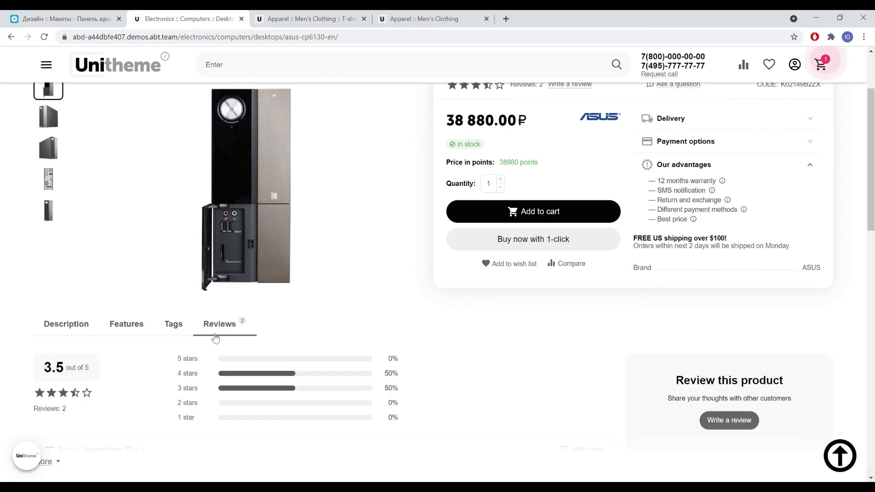
pyautogui.click(174, 334)
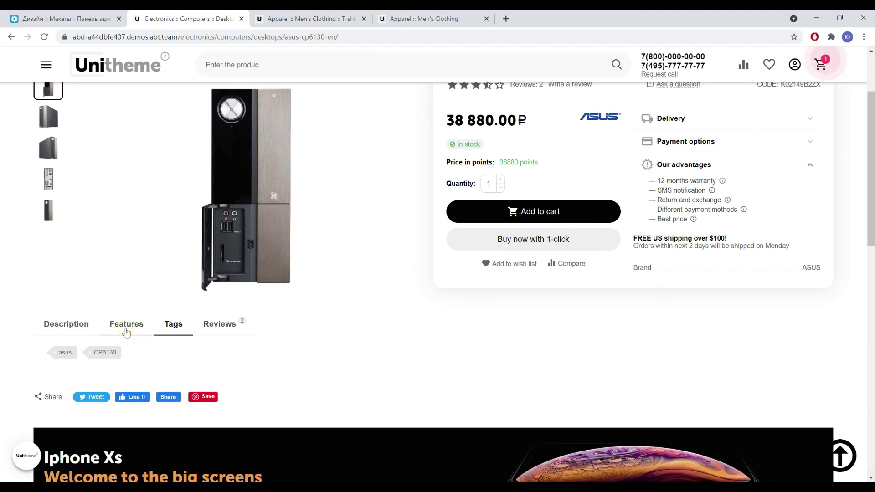
pyautogui.click(123, 333)
pyautogui.click(87, 335)
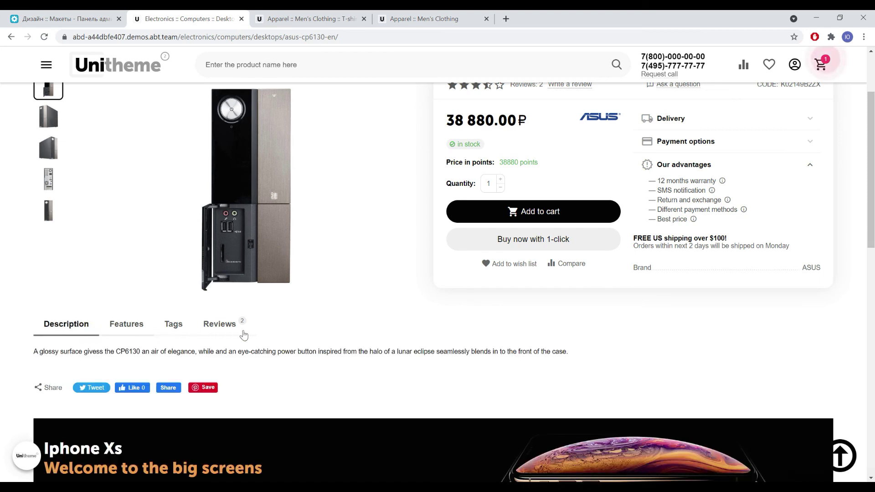
pyautogui.scroll(2, 403, 335)
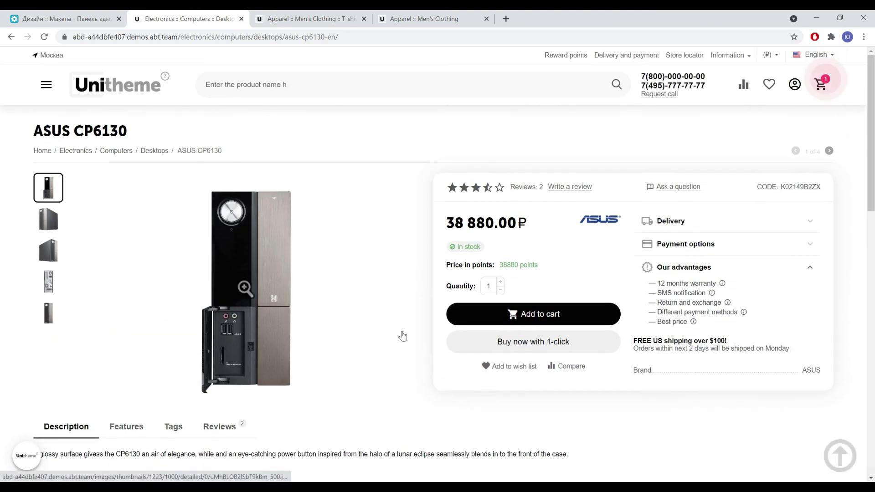